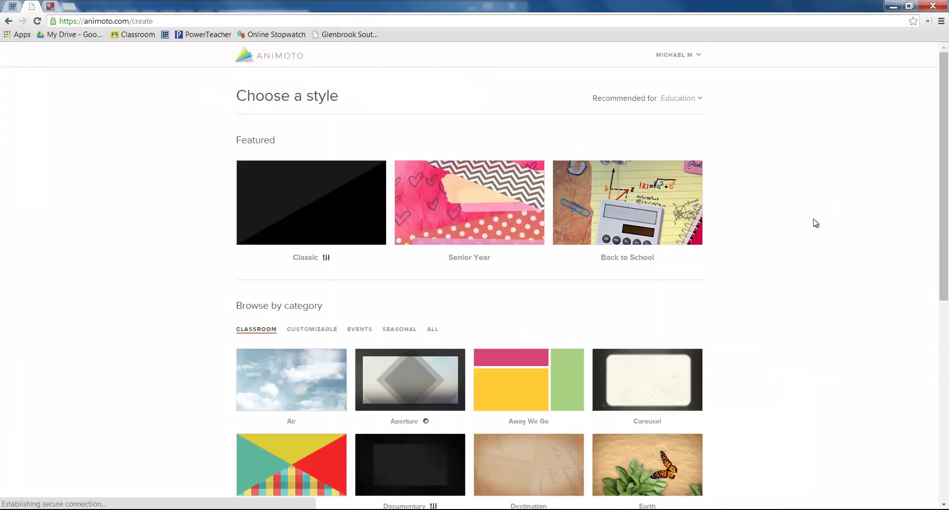
Preview the Classic style and start a new Animoto video with it.
scroll(877, 262, down, 8)
scroll(879, 263, up, 8)
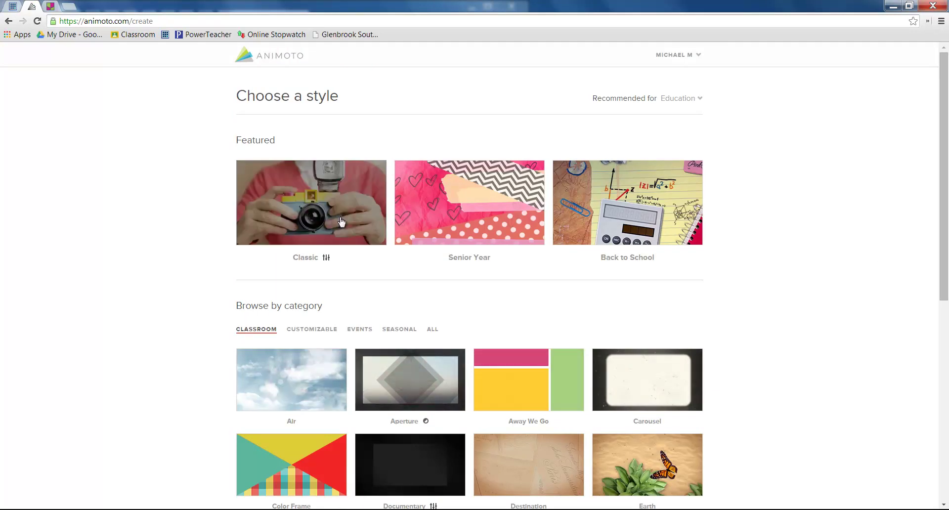
click(369, 207)
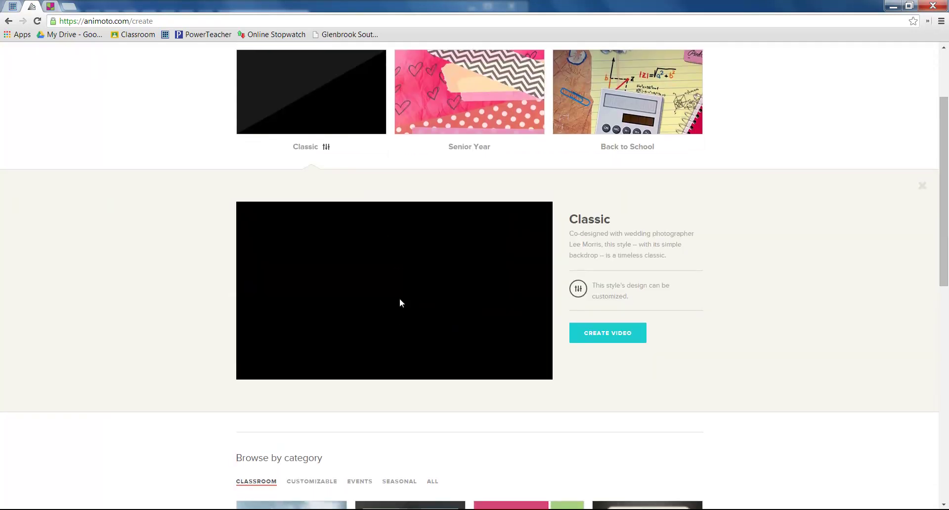
click(254, 372)
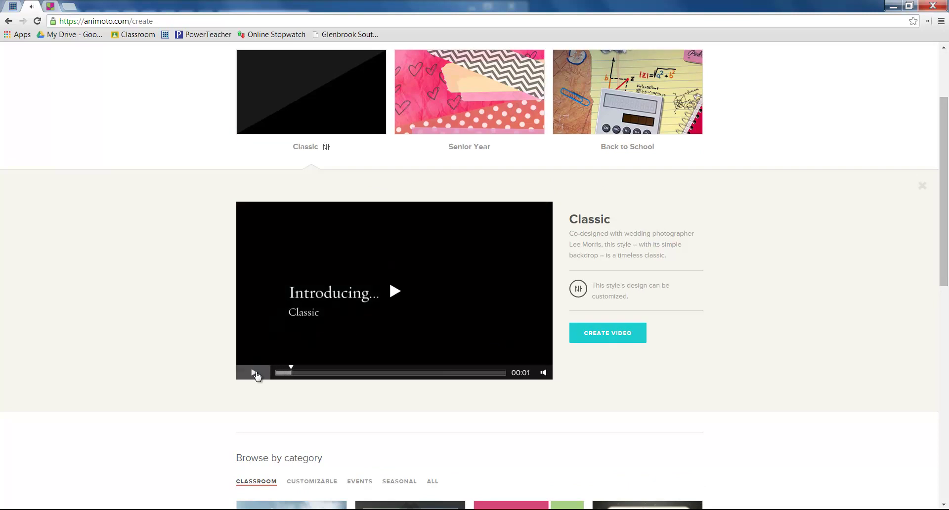
click(625, 339)
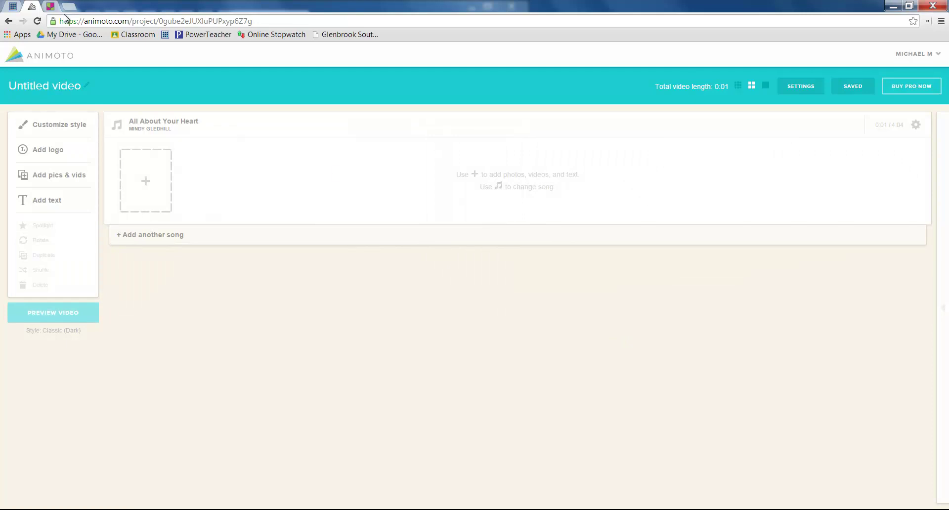
click(13, 8)
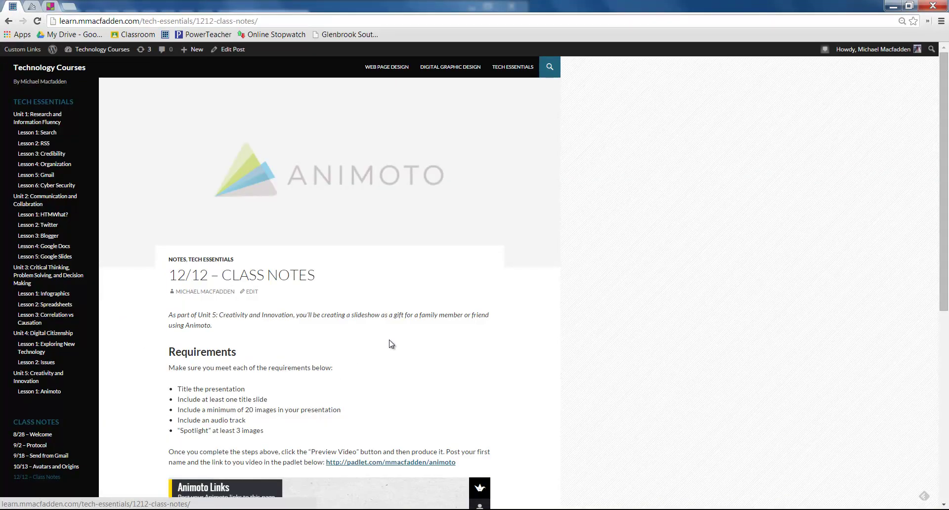
scroll(222, 215, down, 3)
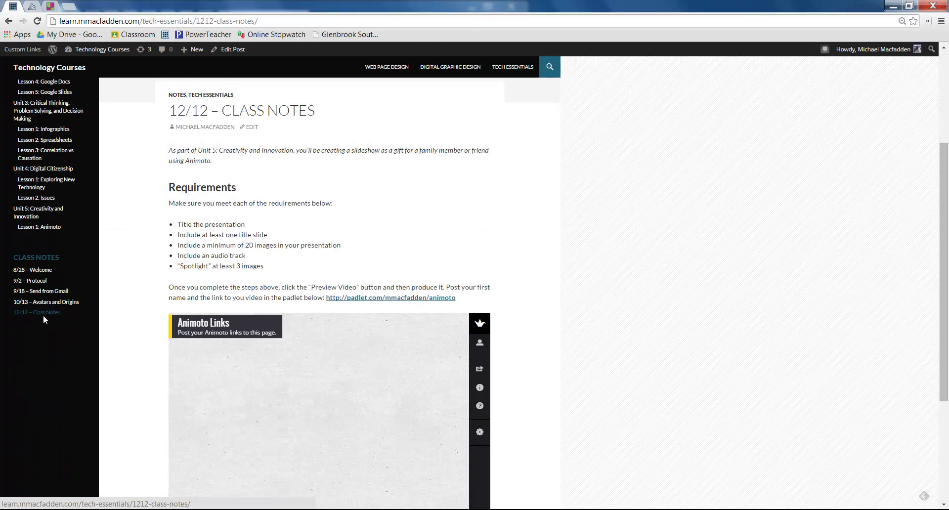
drag(181, 224, 263, 223)
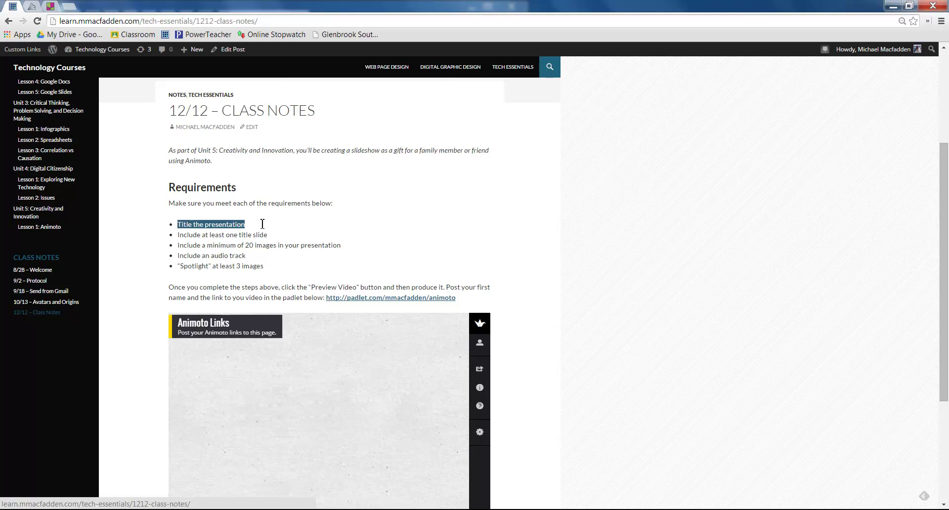
click(31, 6)
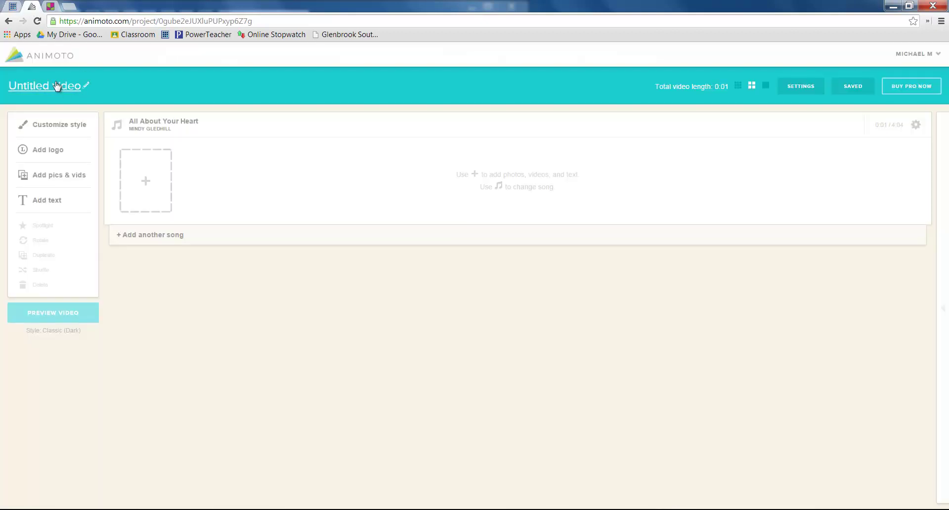
Replace 'Untitled video' with 'Demo Title' in the video settings and save.
click(87, 88)
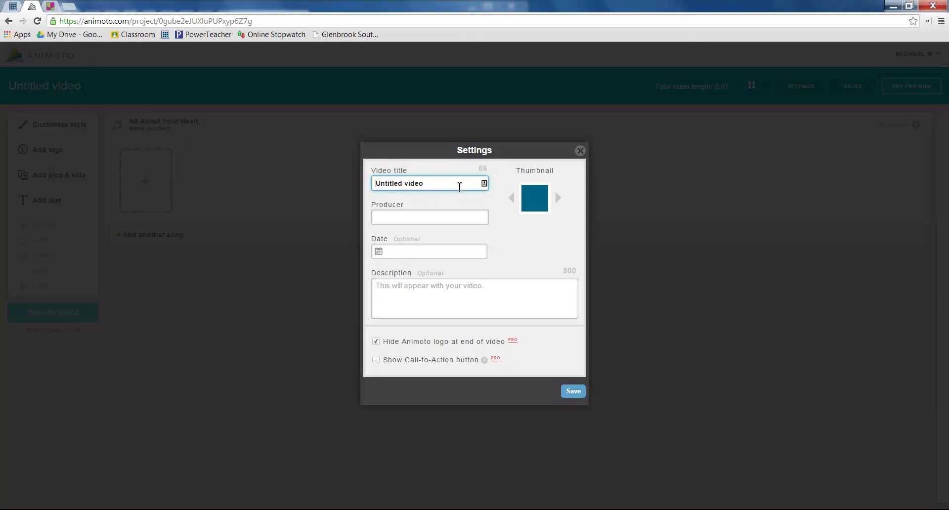
triple_click(460, 187)
text(Demo Ti)
text(tle)
click(580, 393)
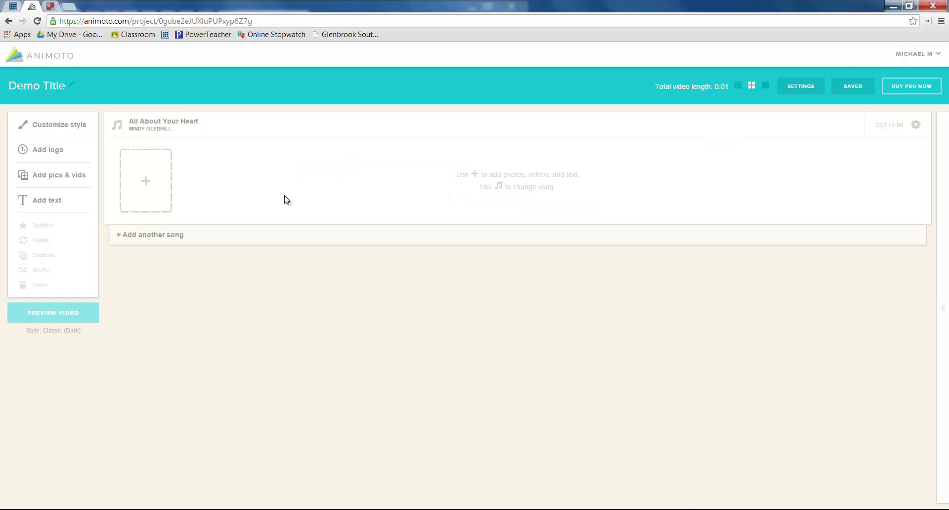
Add an opening text slide reading 'Title Slide' with the subtitle 'Subtitle'.
click(17, 6)
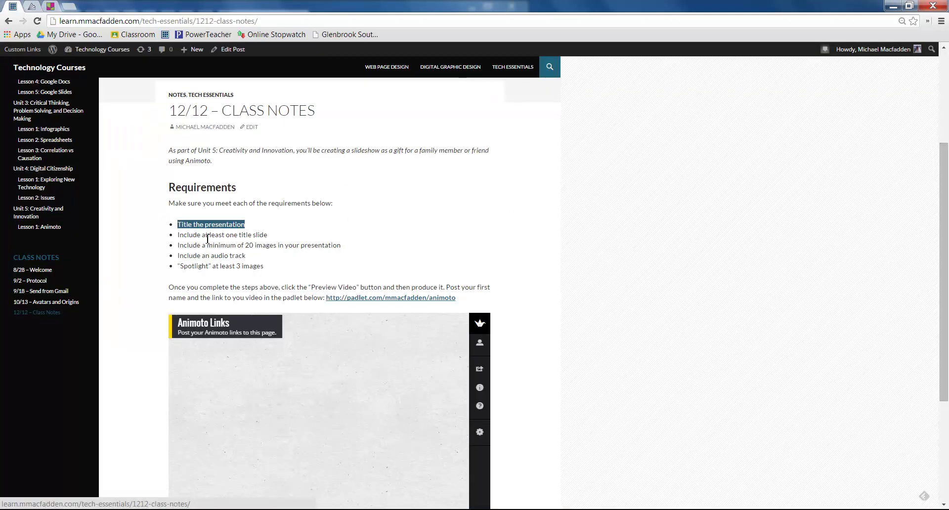
click(35, 8)
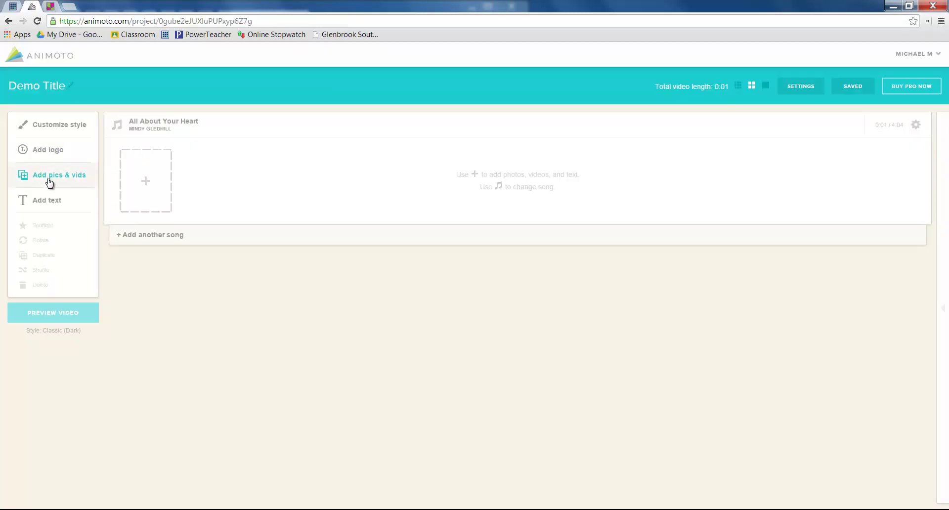
click(42, 202)
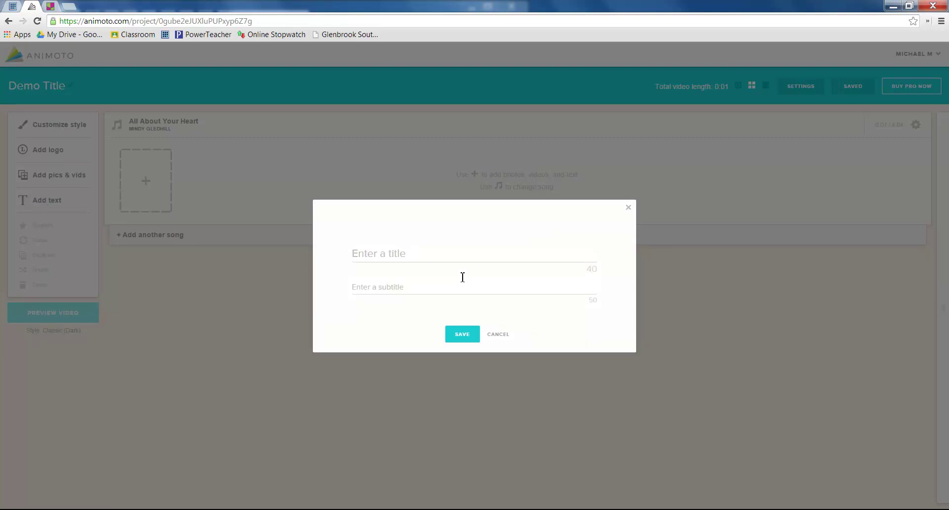
text(Title )
text(Slide)
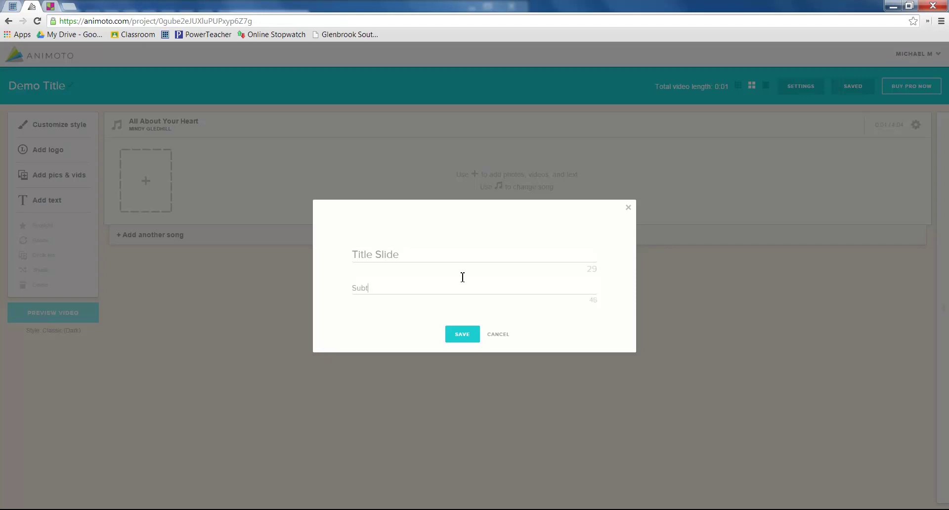
click(464, 334)
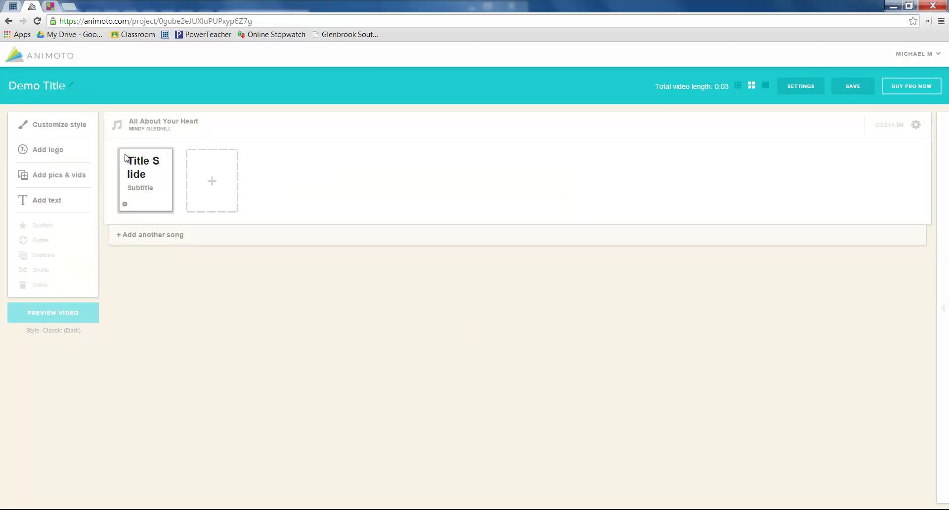
Highlight the 20-images requirement in the class notes.
click(13, 6)
click(198, 238)
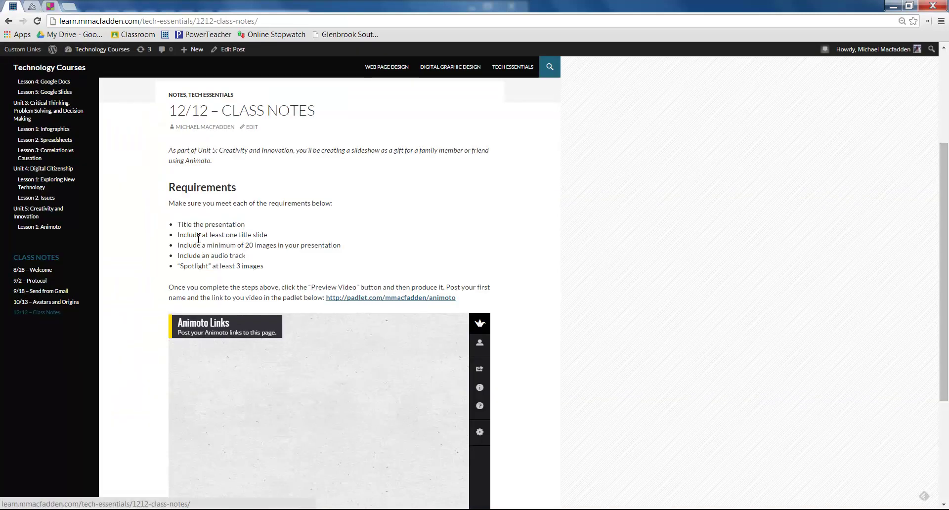
drag(187, 246, 329, 247)
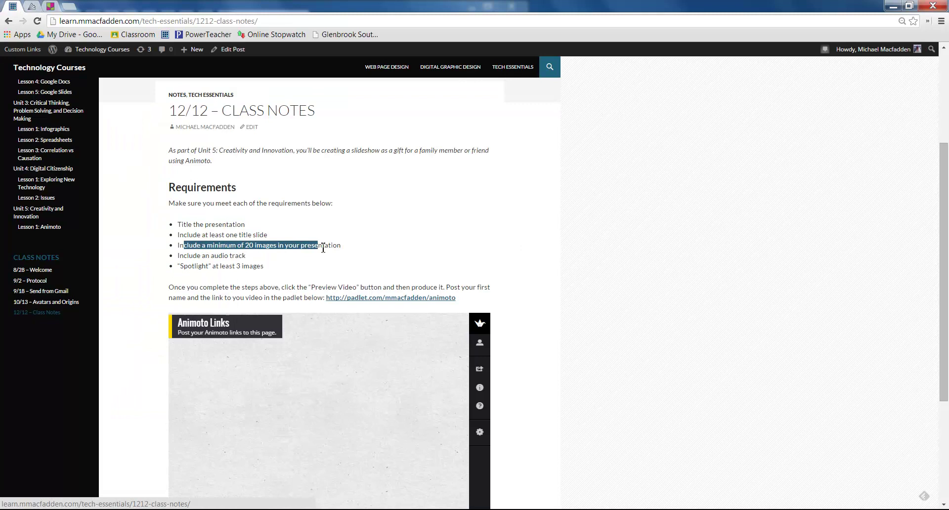
Upload all twenty pictures from the animoto folder into the video.
click(34, 8)
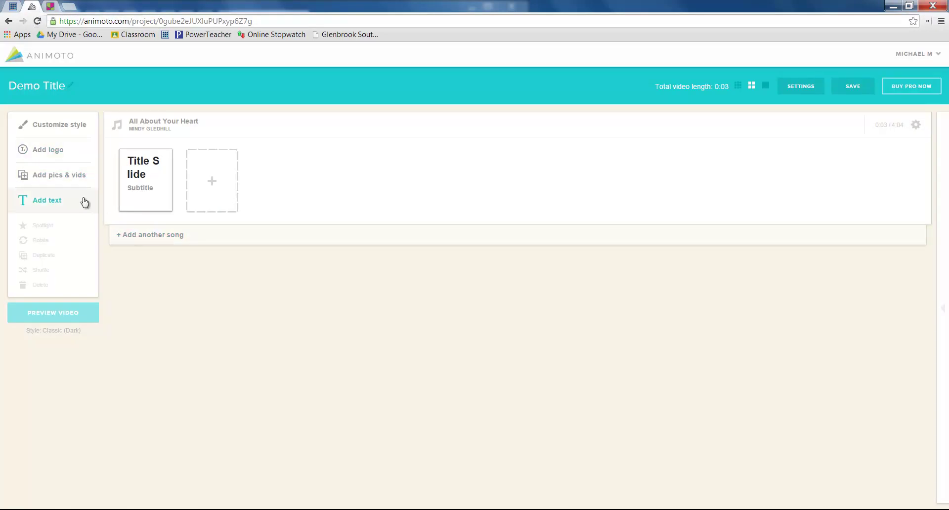
click(77, 180)
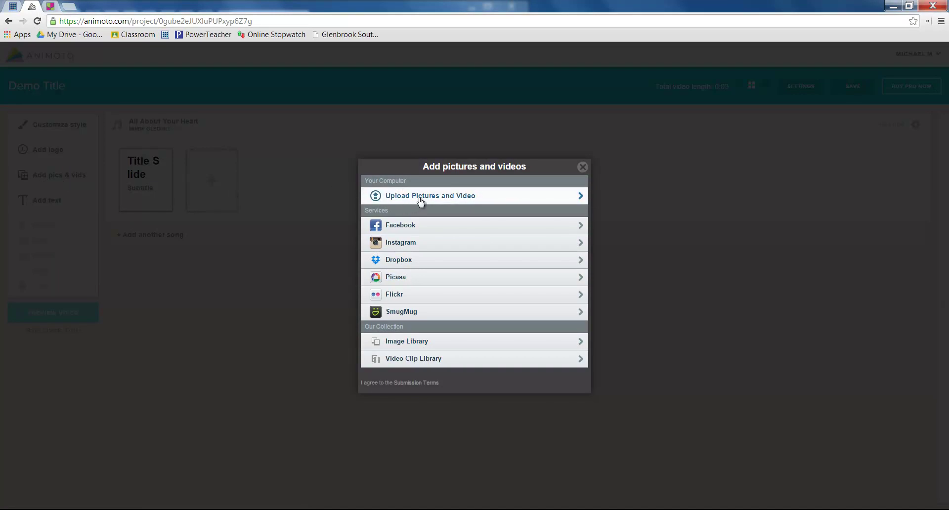
click(420, 201)
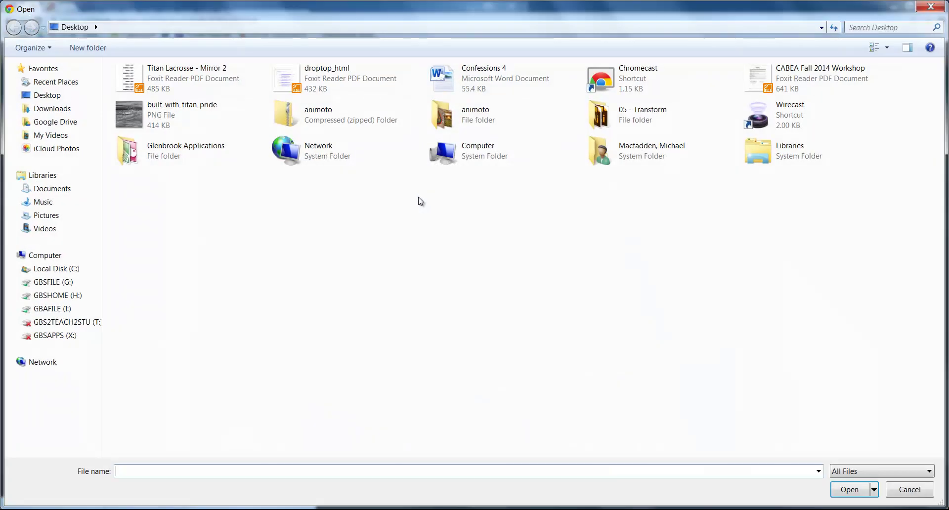
click(473, 130)
double_click(473, 130)
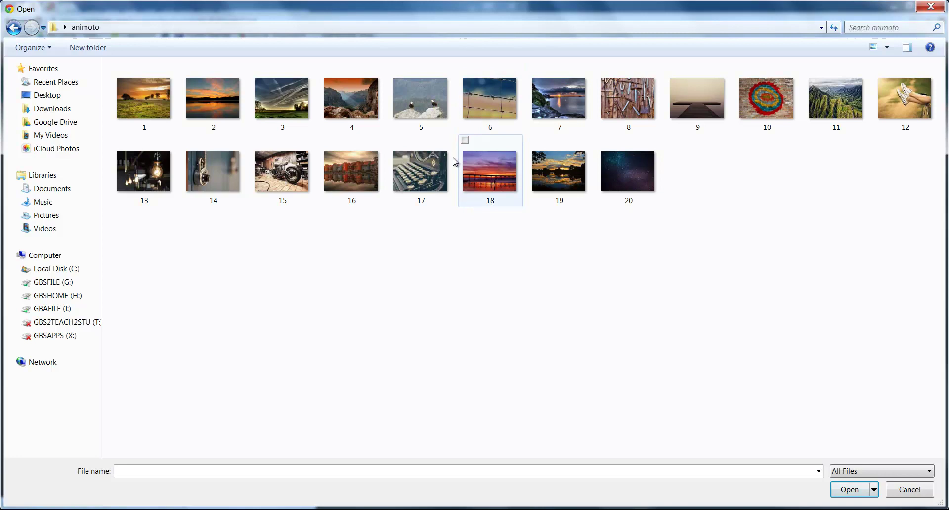
key(ctrl+a)
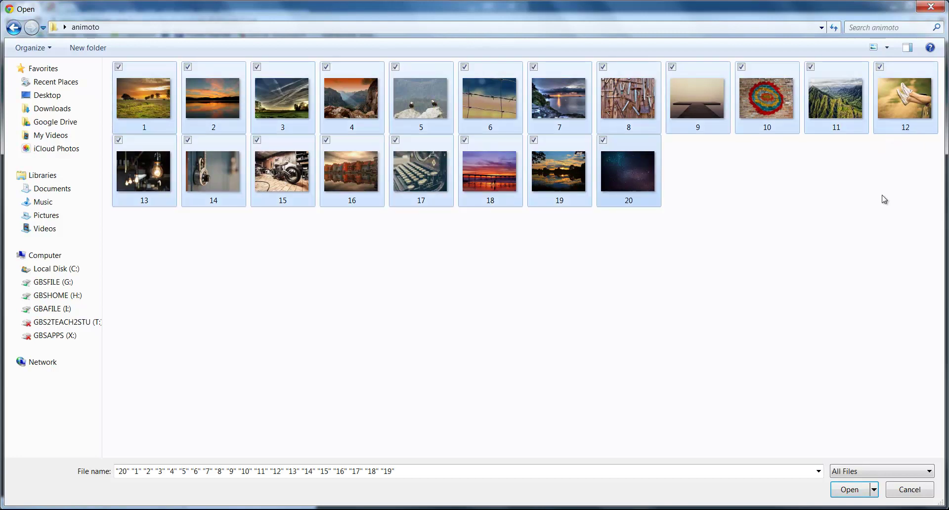
click(856, 492)
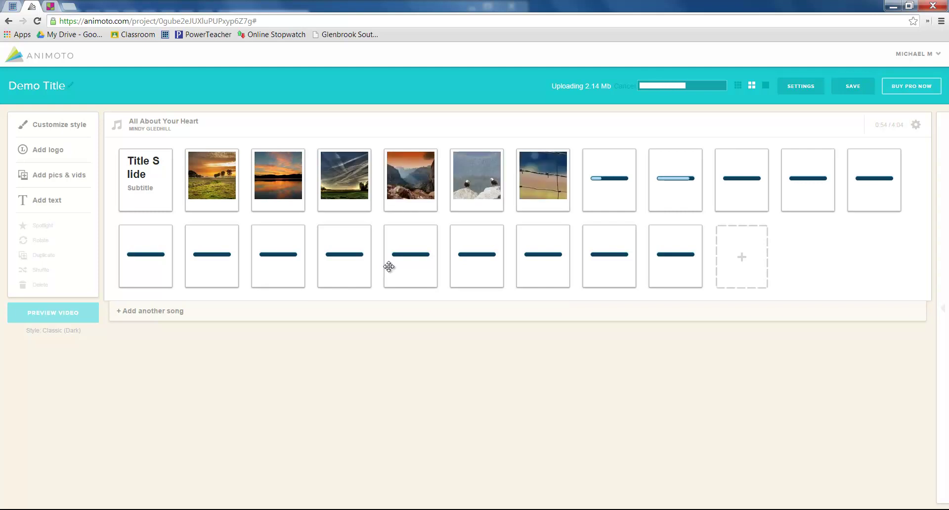
Preview Most Popular Songs and choose Everybody Smile (Instrumental) as the soundtrack.
click(13, 5)
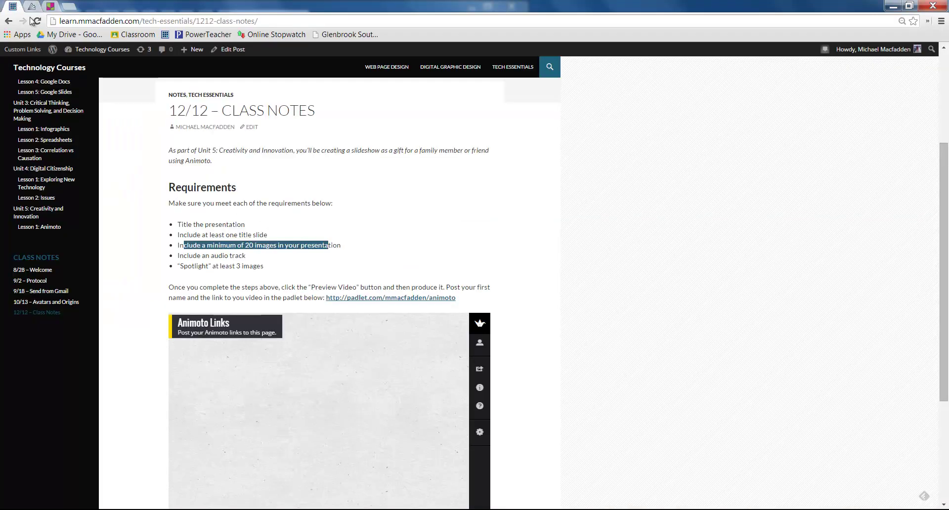
click(37, 9)
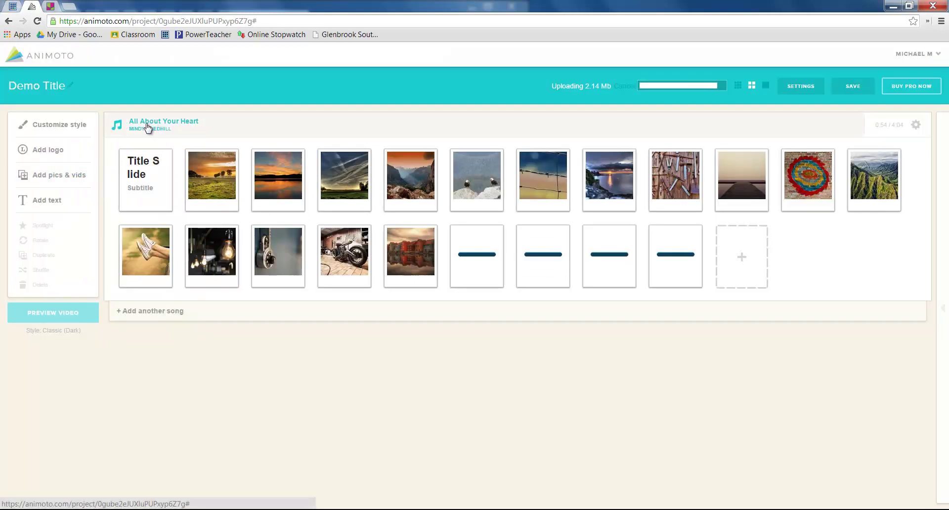
click(164, 121)
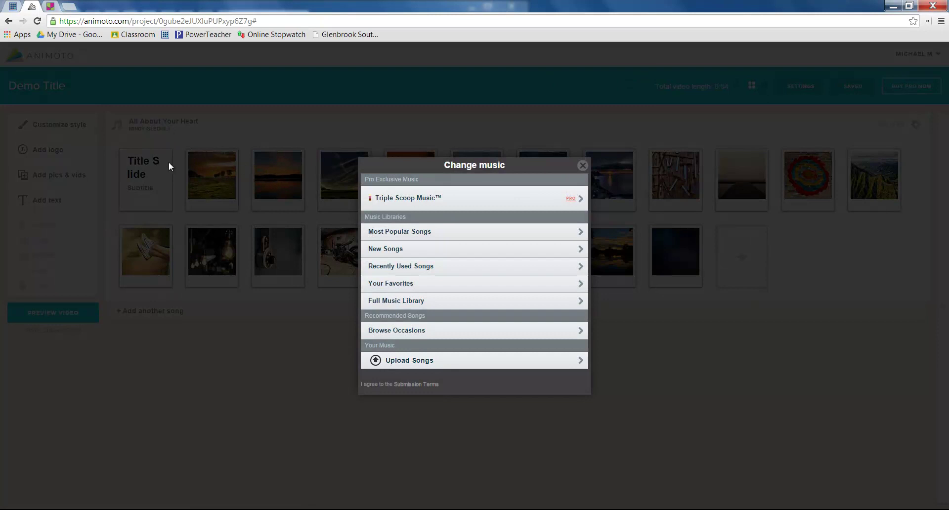
click(396, 232)
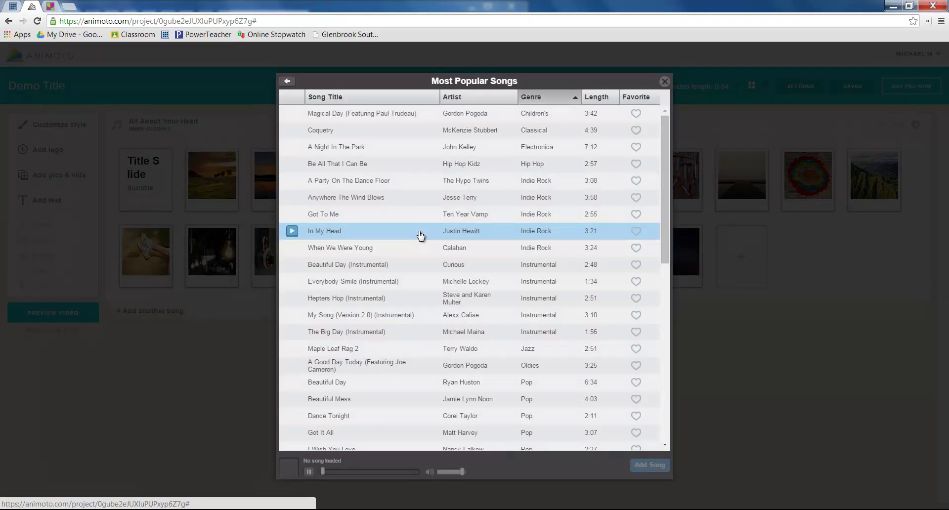
click(292, 266)
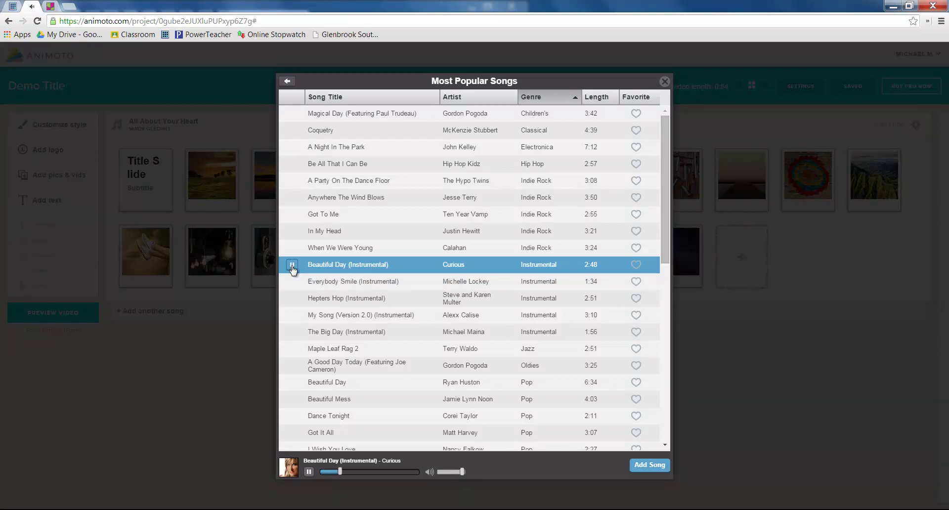
click(303, 286)
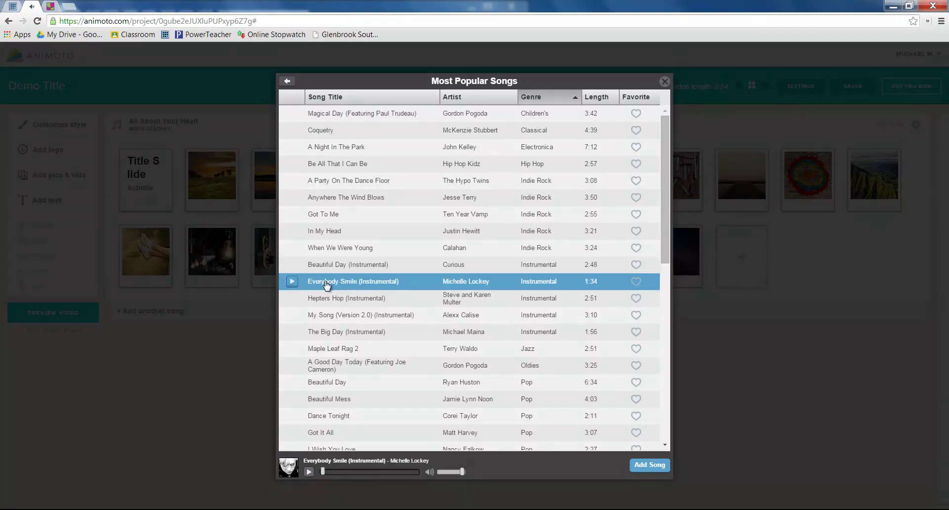
click(293, 281)
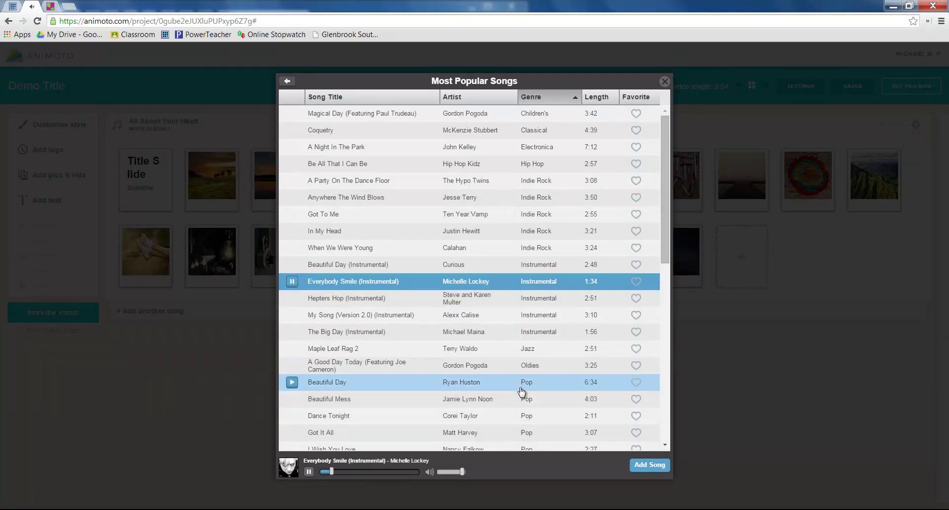
click(651, 465)
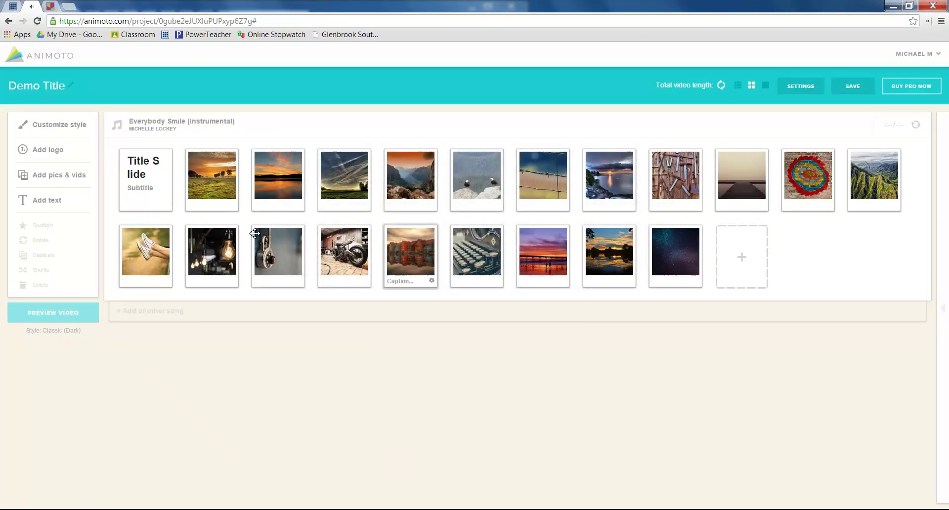
Spotlight the field-sunset and motorcycle photos.
key(ctrl+shift+Tab)
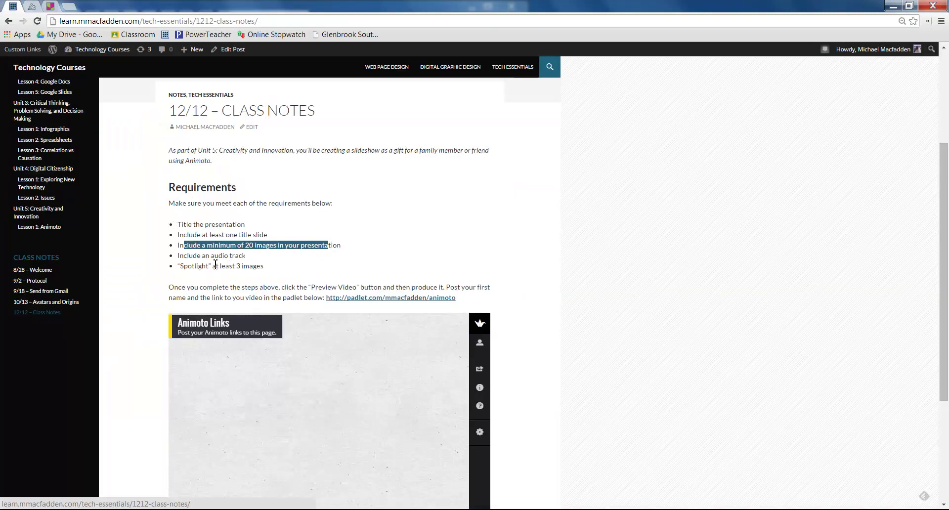
click(32, 7)
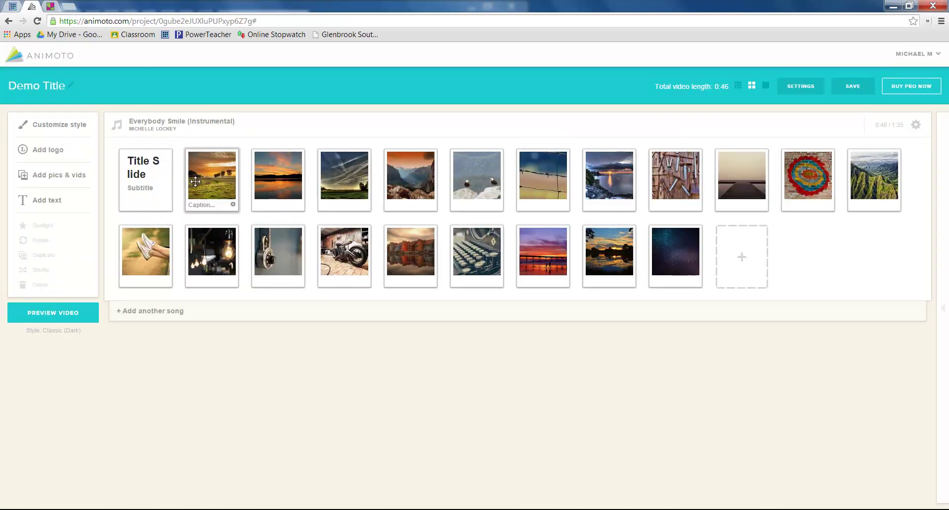
click(209, 171)
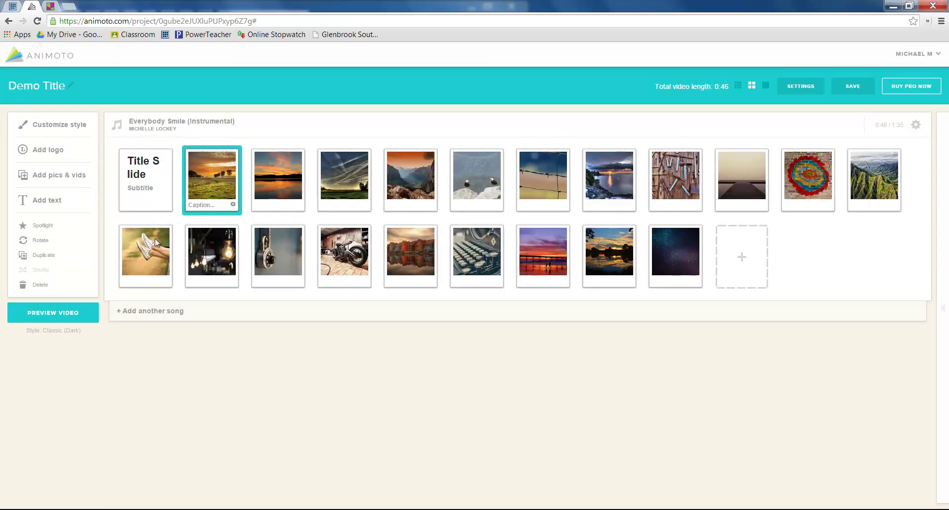
click(41, 225)
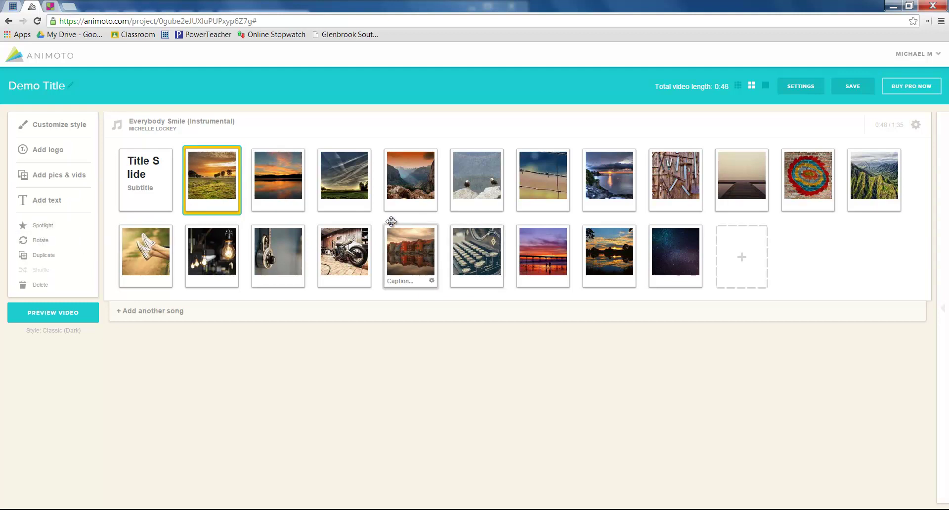
click(345, 252)
click(55, 225)
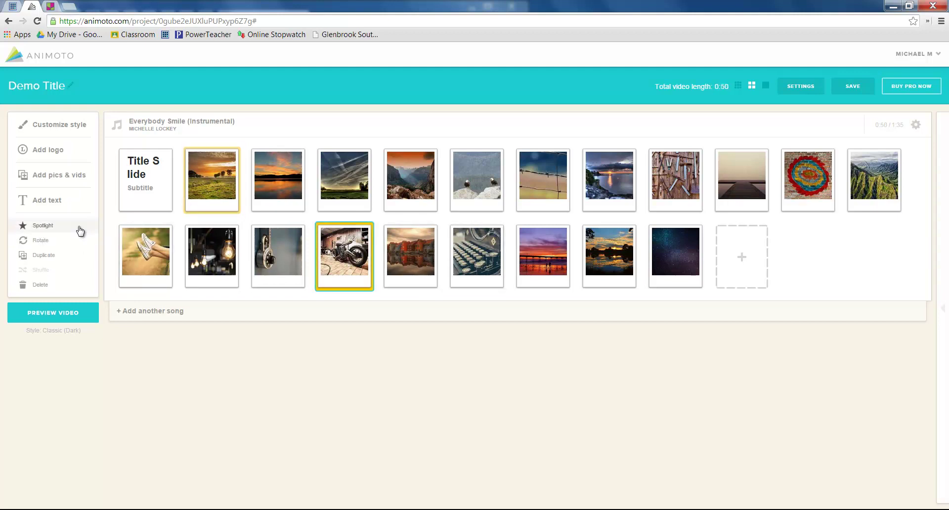
Spotlight the barbed-wire and pier photos, bringing the video to 0:54.
click(552, 198)
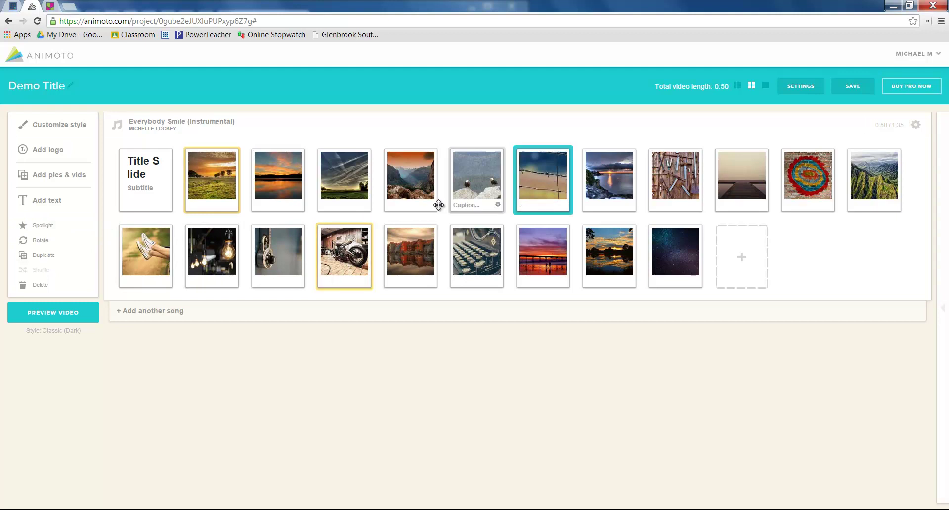
click(48, 226)
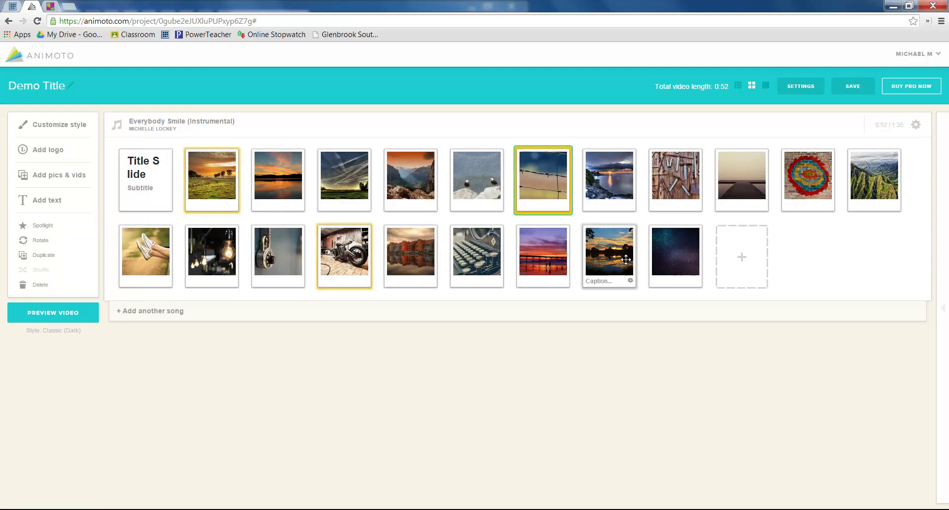
click(756, 199)
click(39, 228)
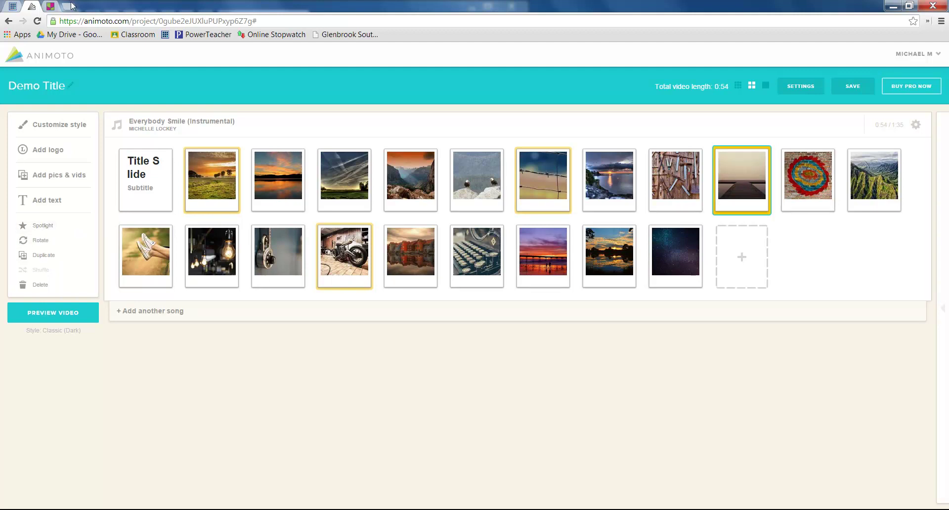
click(13, 6)
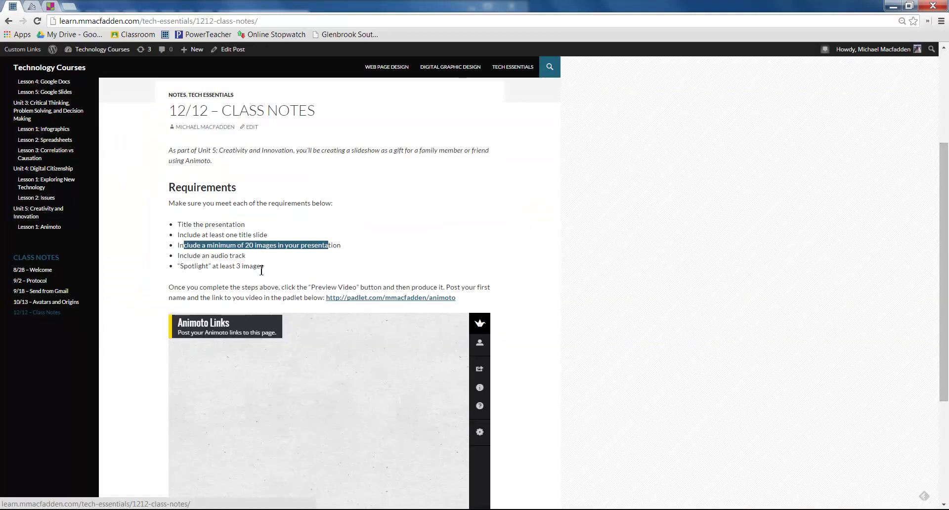
click(33, 7)
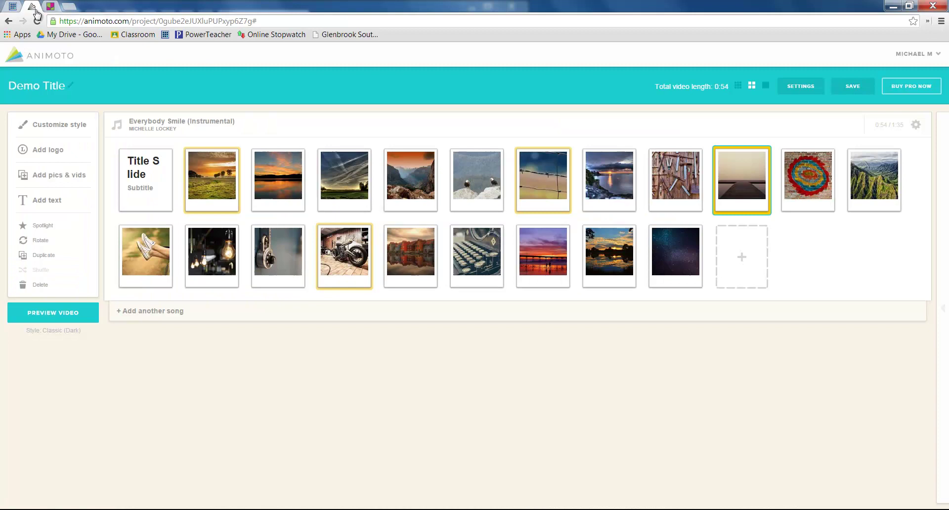
click(213, 205)
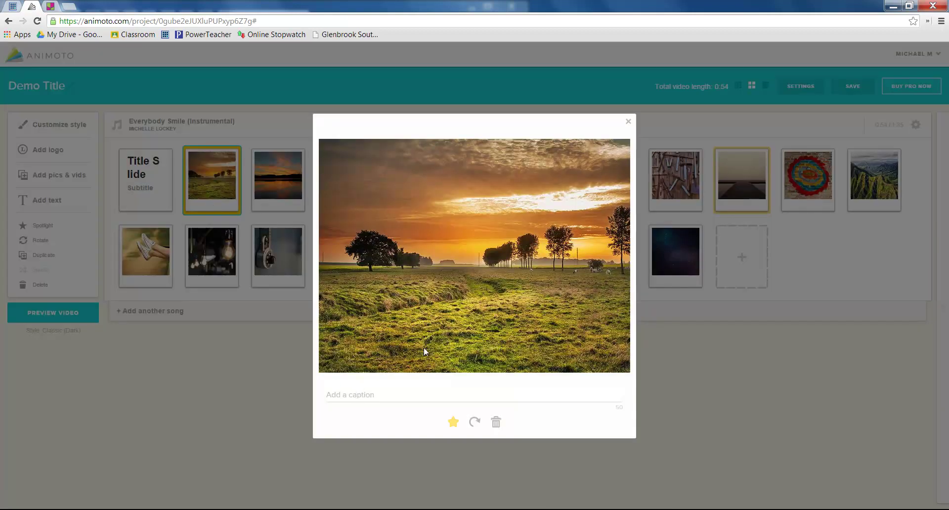
click(629, 122)
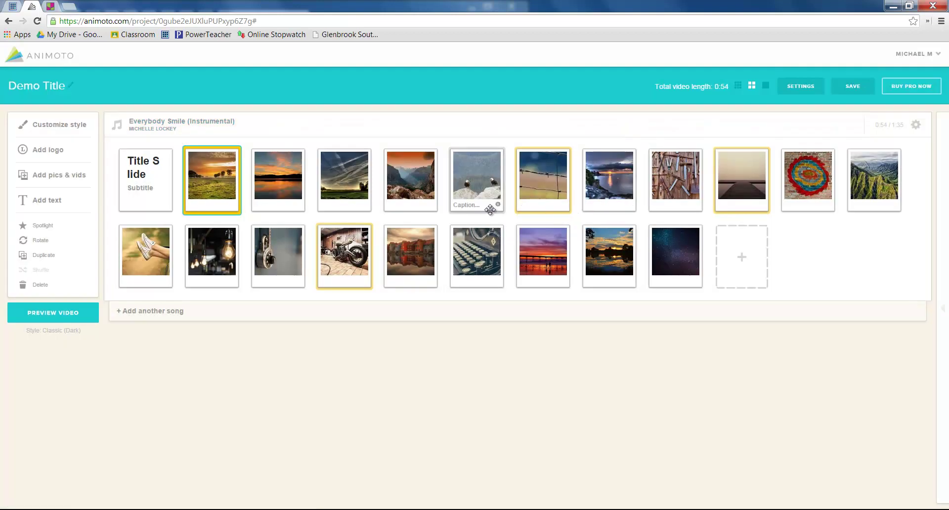
mouse_move(476, 179)
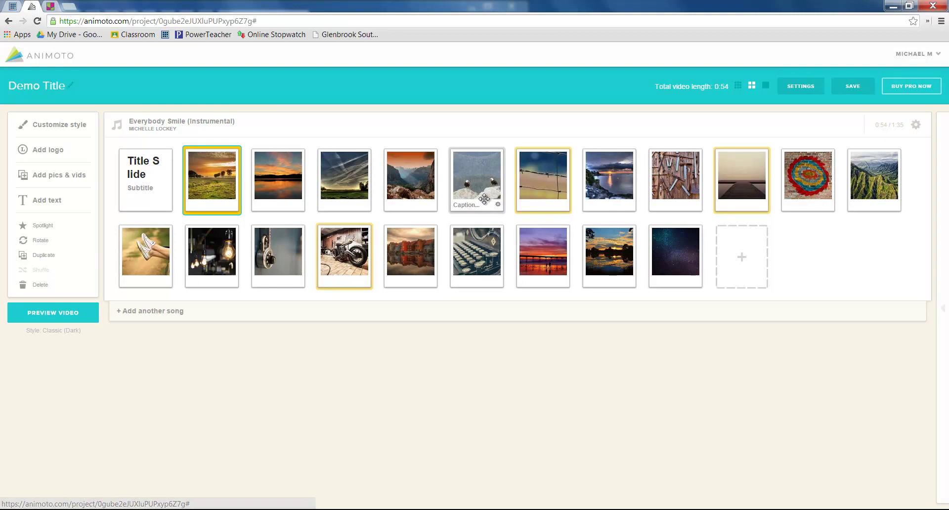
Produce Demo Title without previewing and copy its play-page link.
click(60, 309)
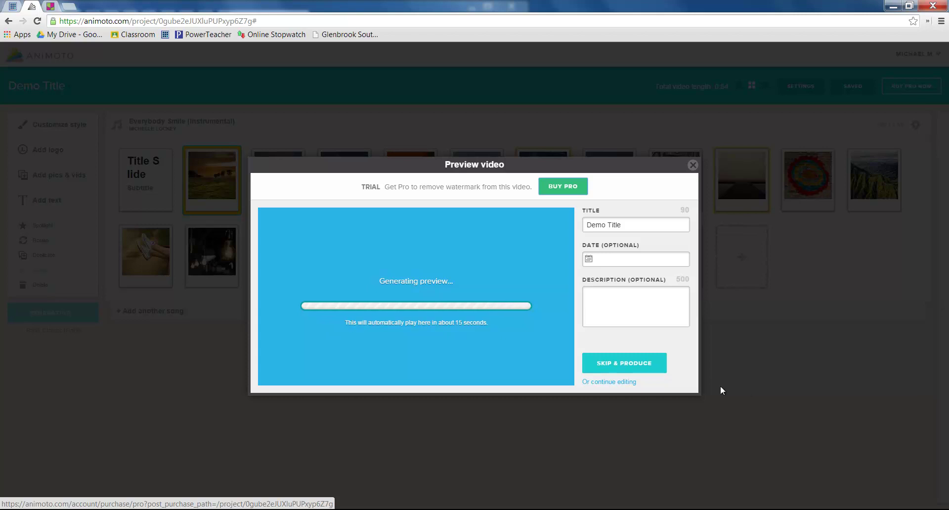
click(637, 367)
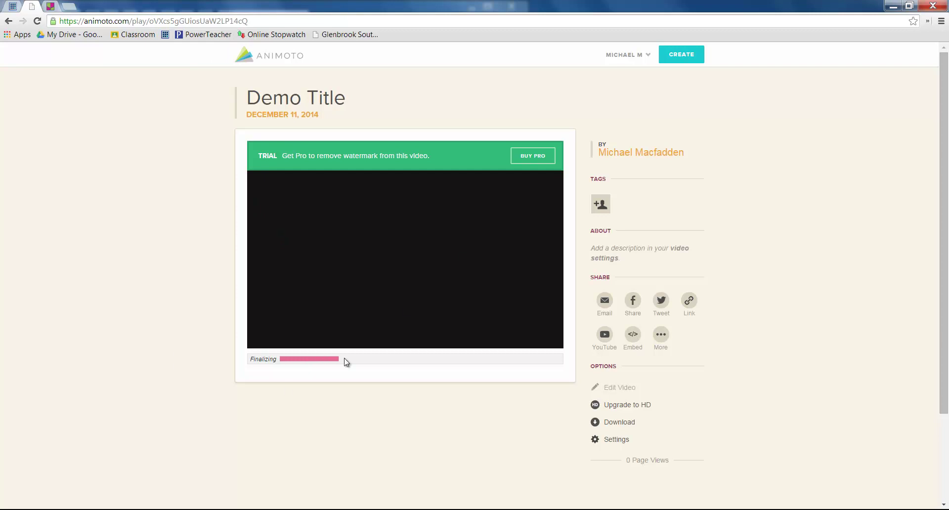
click(203, 20)
right_click(204, 21)
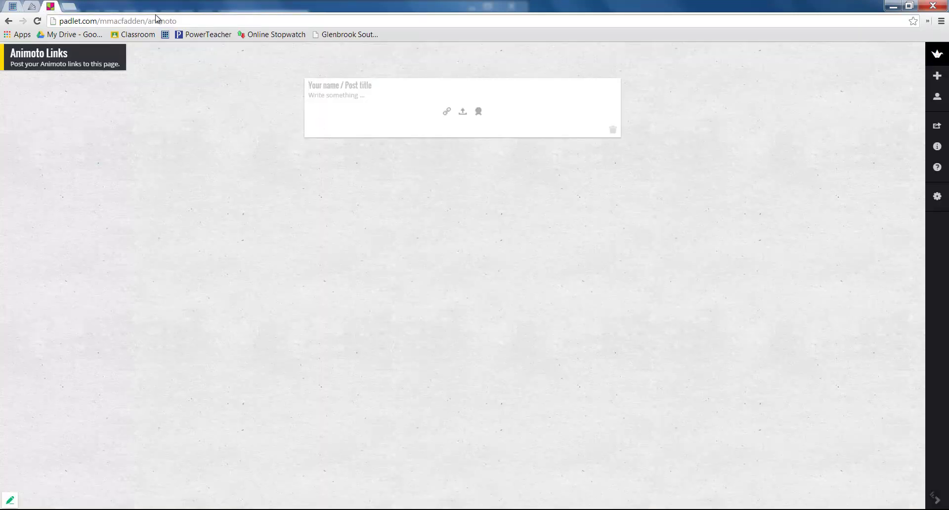
Create a Padlet post titled 'First Name' containing the pasted video link.
click(15, 7)
scroll(270, 306, down, 3)
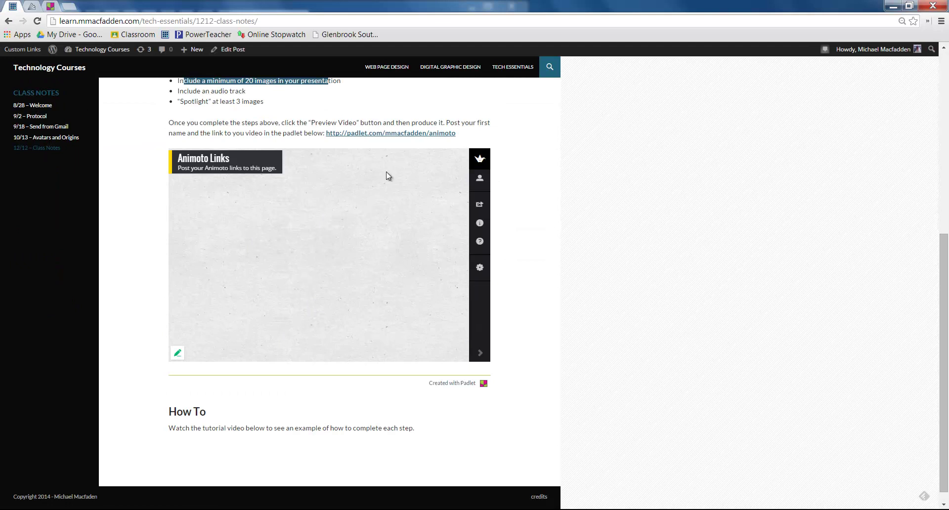
click(50, 7)
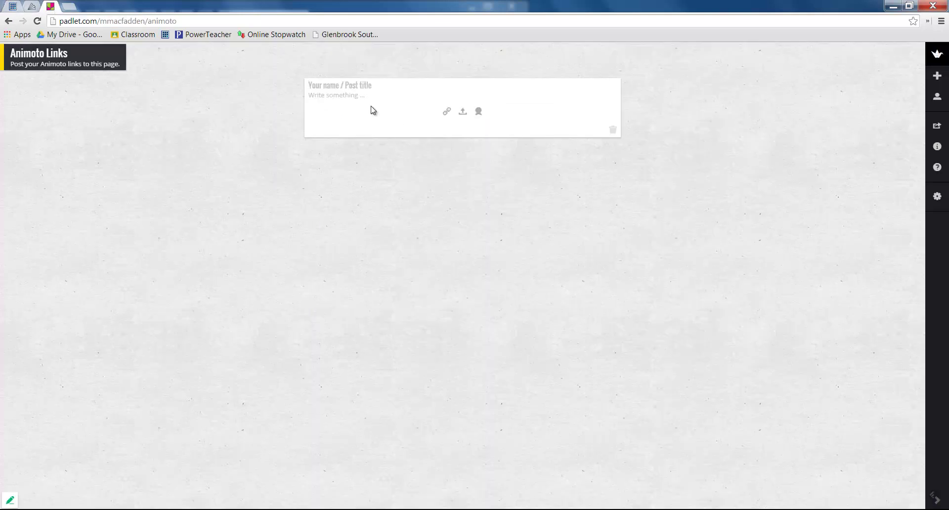
text(First Name)
click(447, 111)
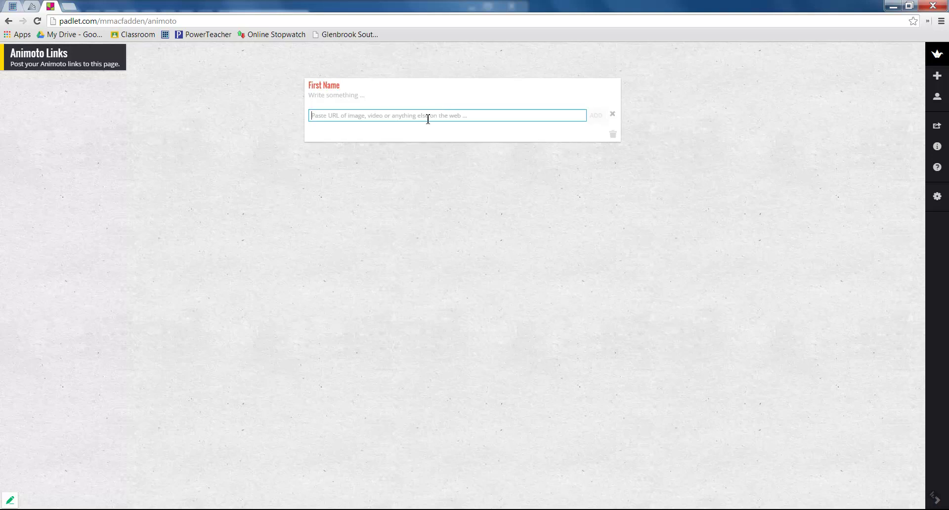
key(ctrl+v)
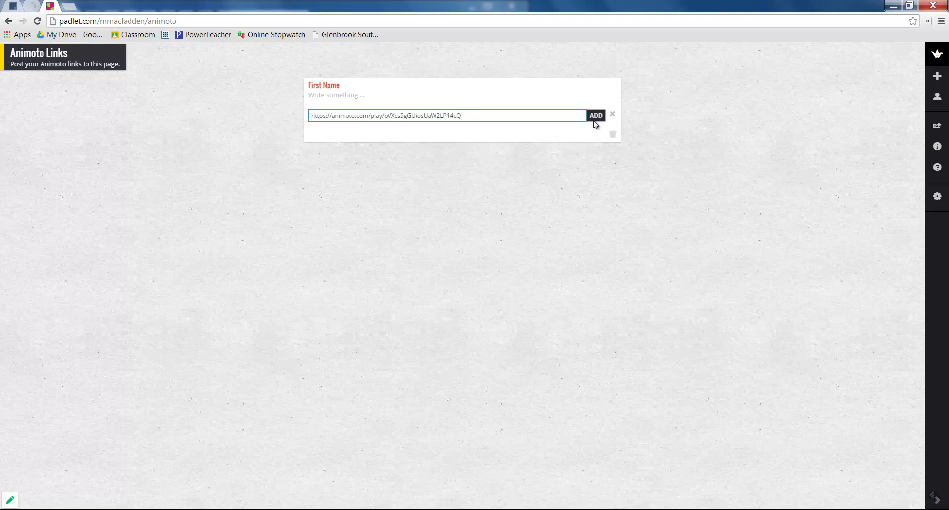
click(595, 115)
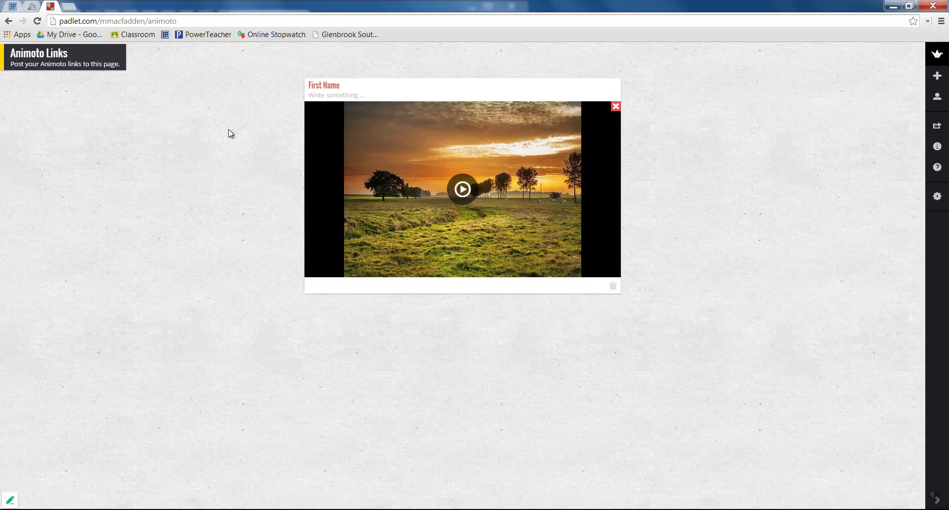
click(890, 509)
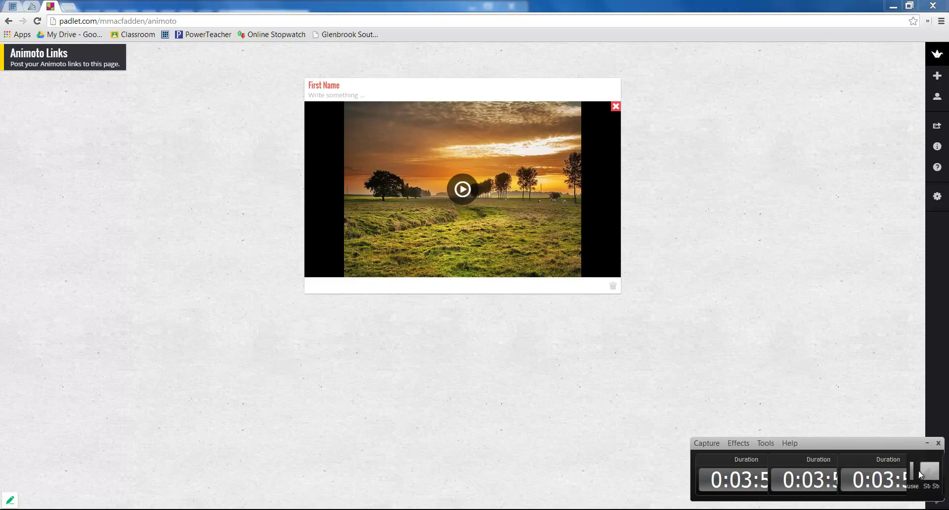